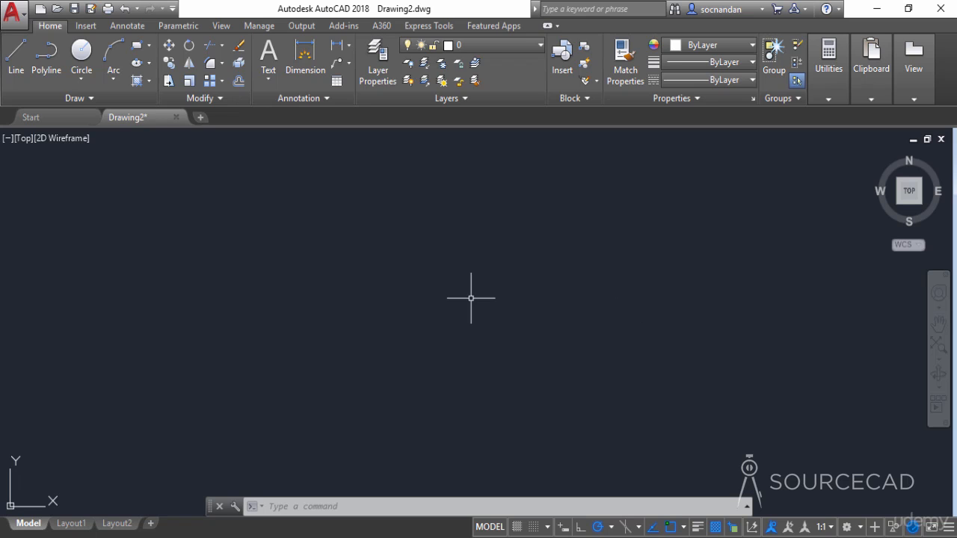
Draw a line 5 units long from a point in the empty drawing, using an angle override of 30 degrees.
left_click(15, 58)
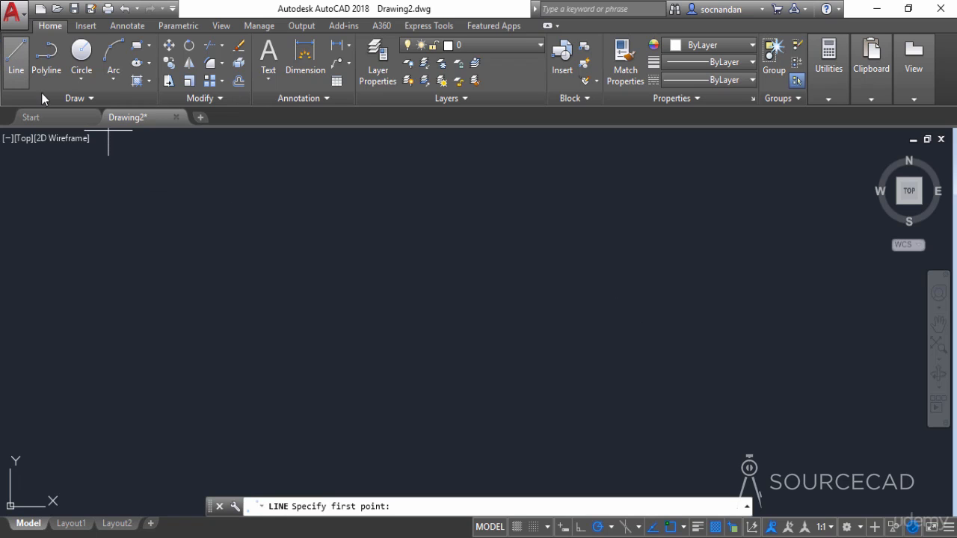
left_click(358, 343)
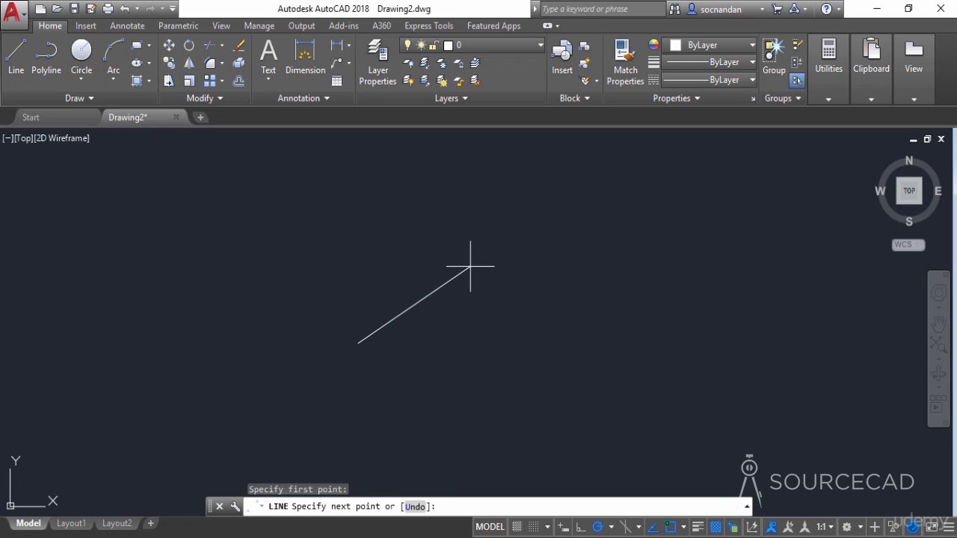
type("<<")
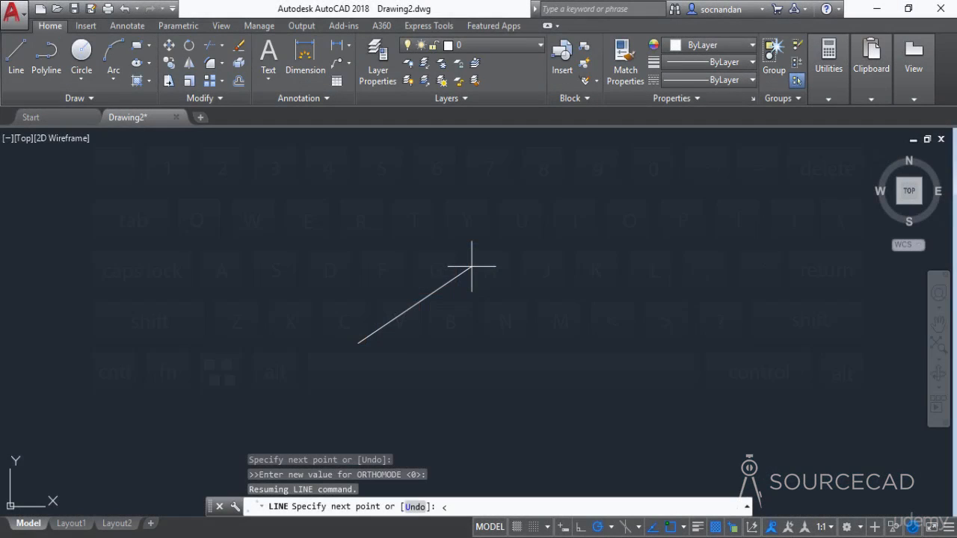
type("3")
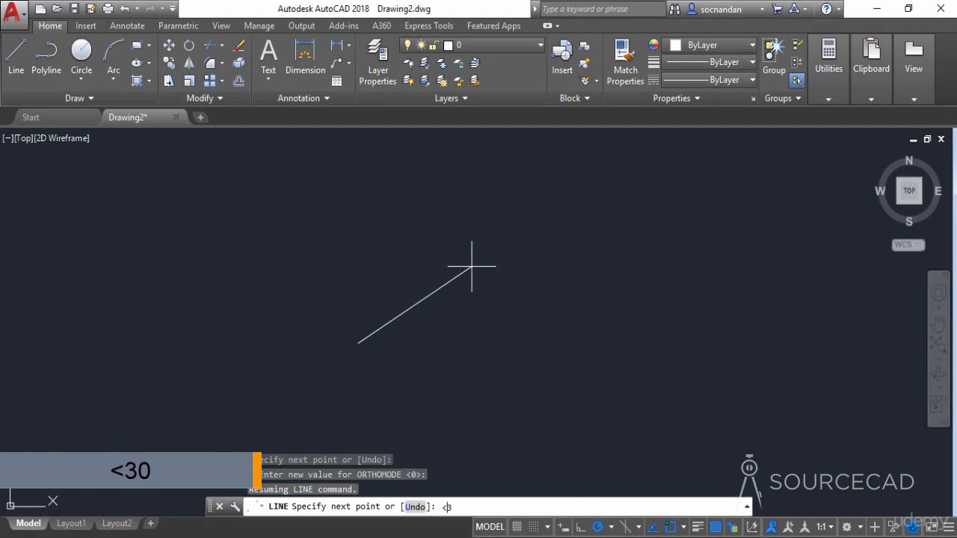
type("0")
key("Return")
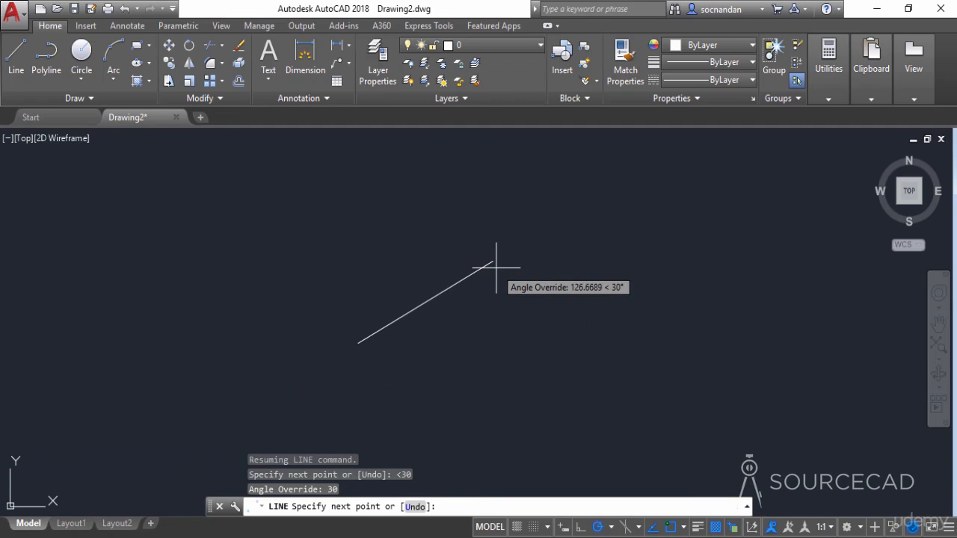
type("5")
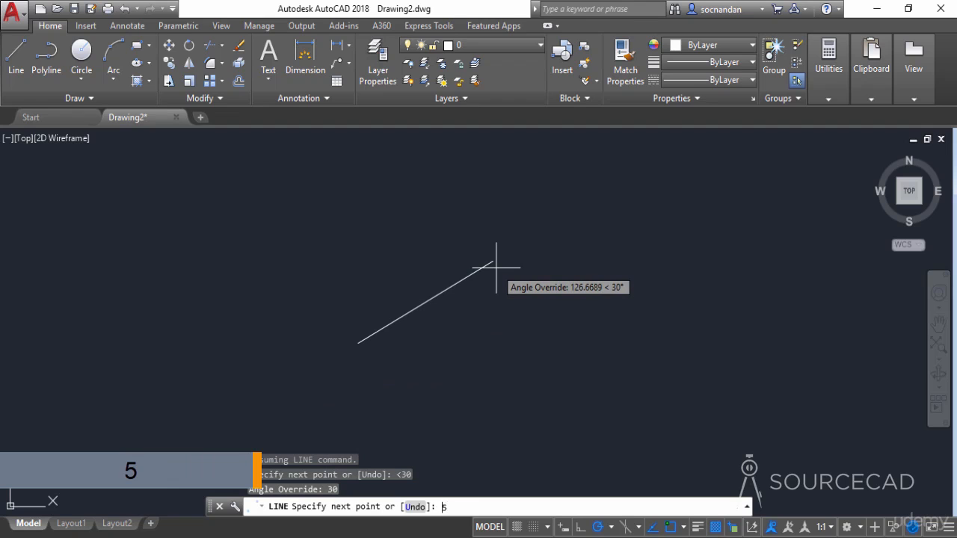
key("Return")
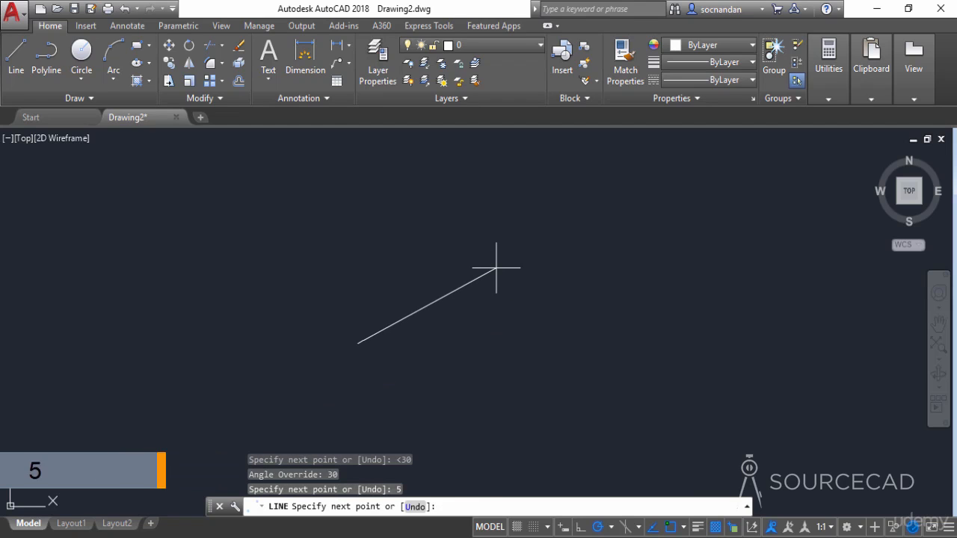
key("Return")
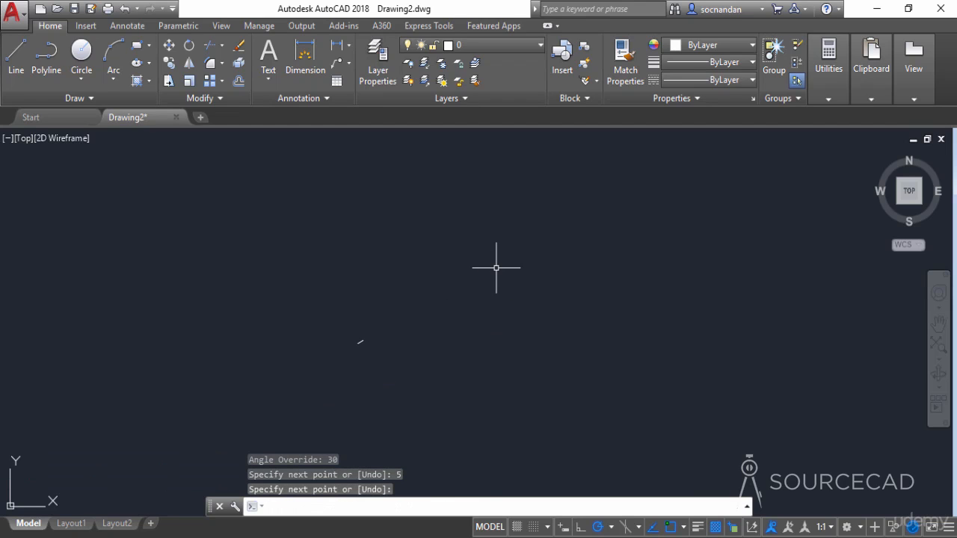
Draw a second line to the right of the first, using the relative polar coordinate @5<30 for its endpoint.
scroll(357, 340, "up", 15)
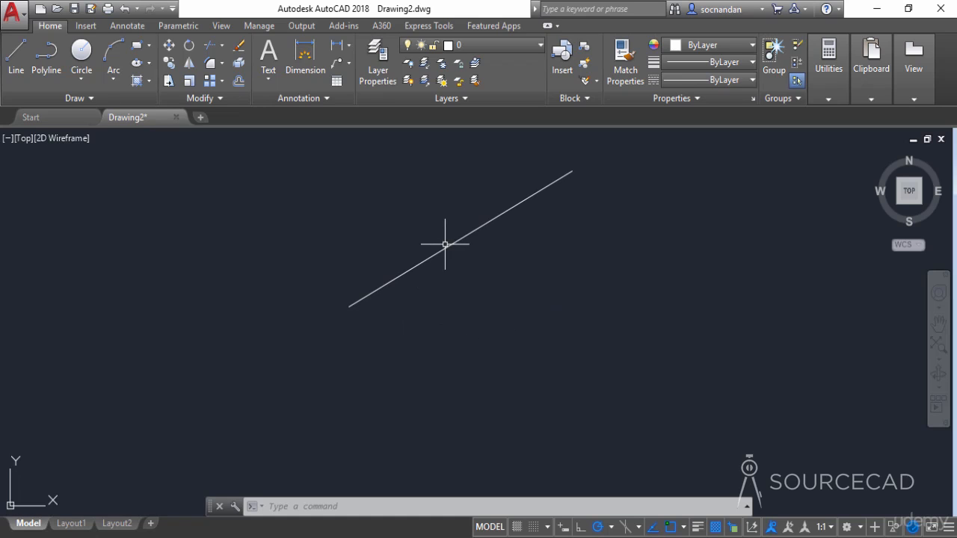
middle_click_drag(589, 242, 410, 342)
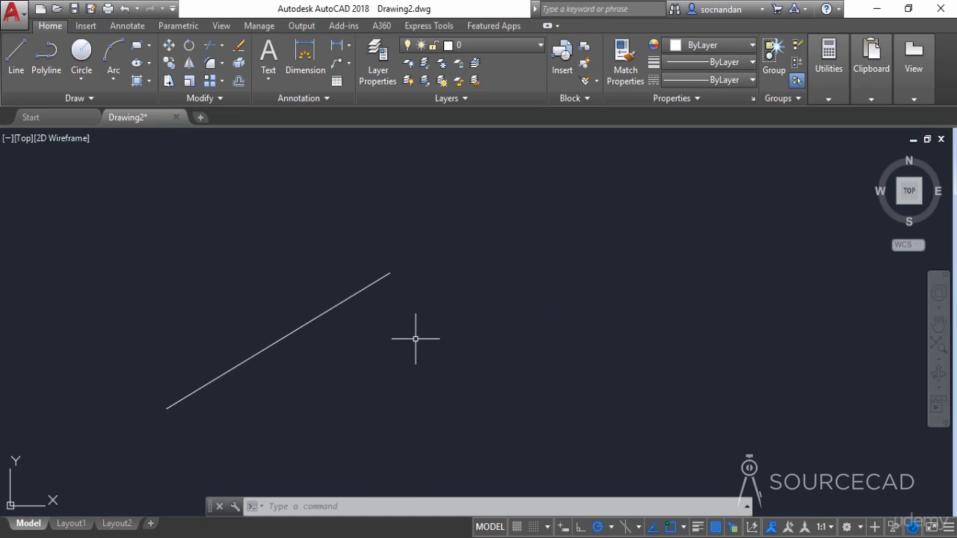
middle_click_drag(474, 346, 440, 311)
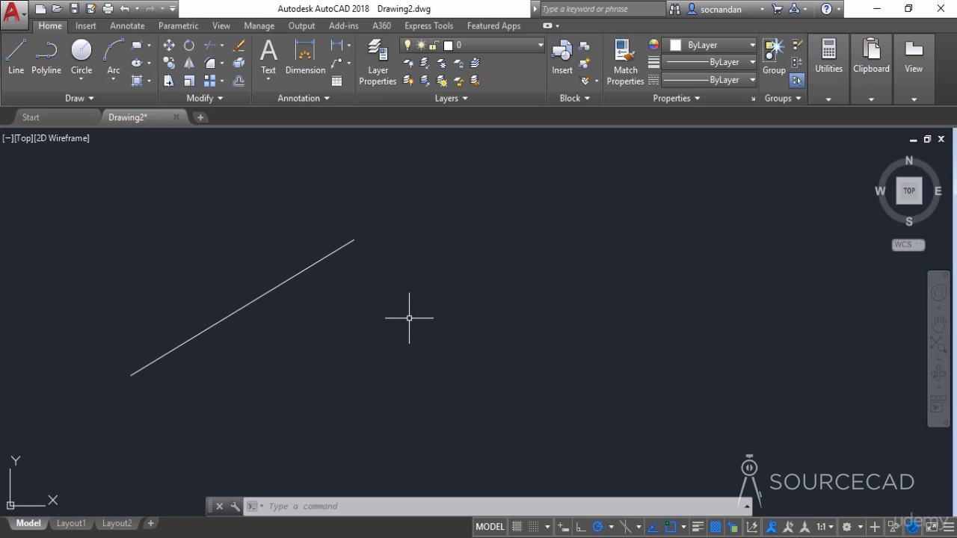
left_click(17, 60)
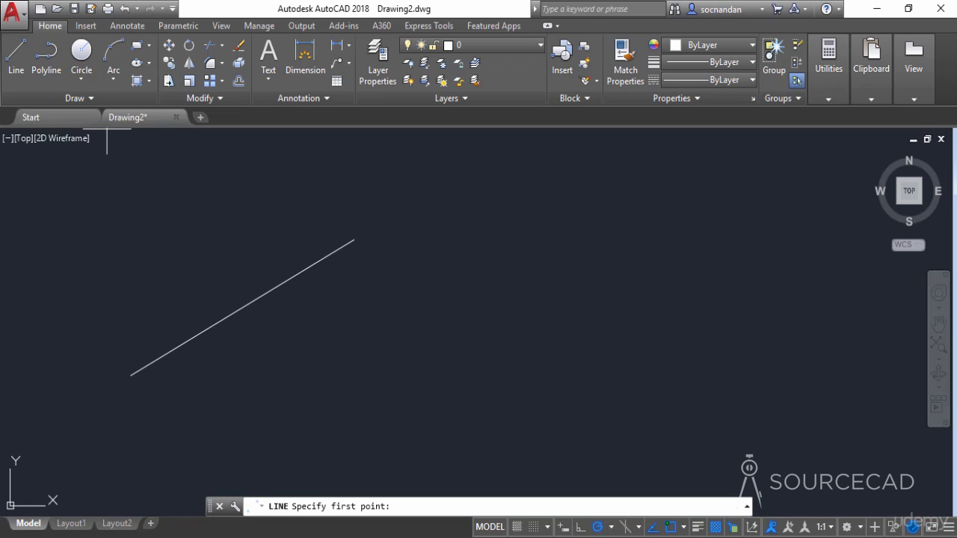
left_click(491, 385)
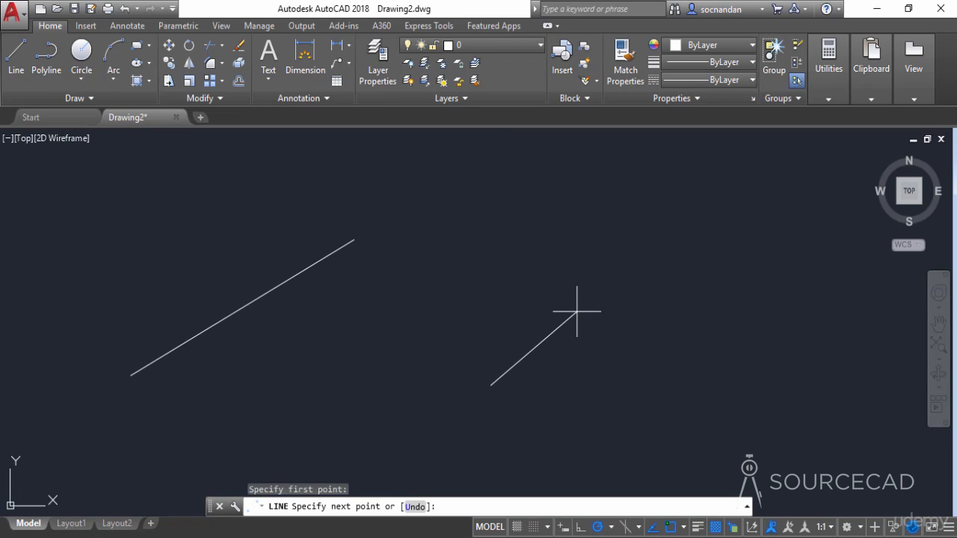
type("@")
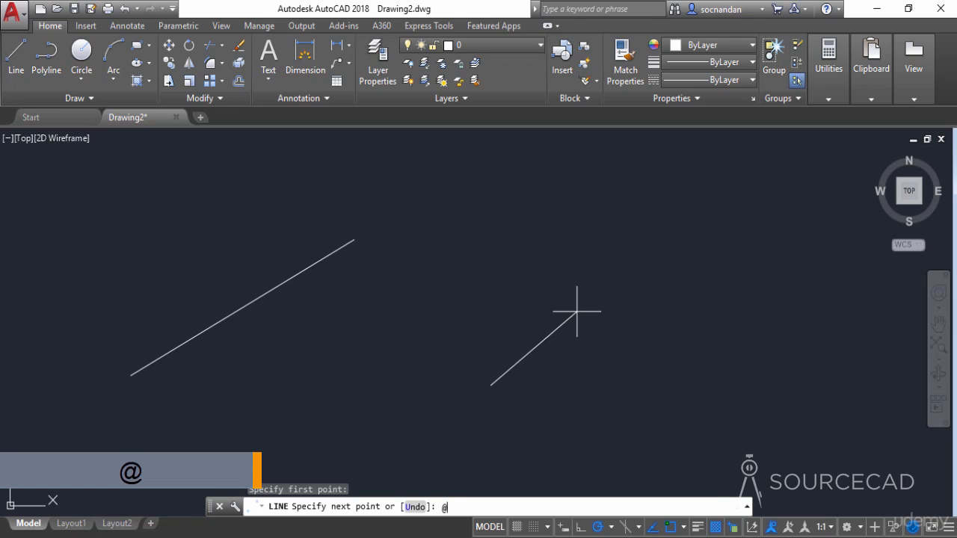
type("5<30")
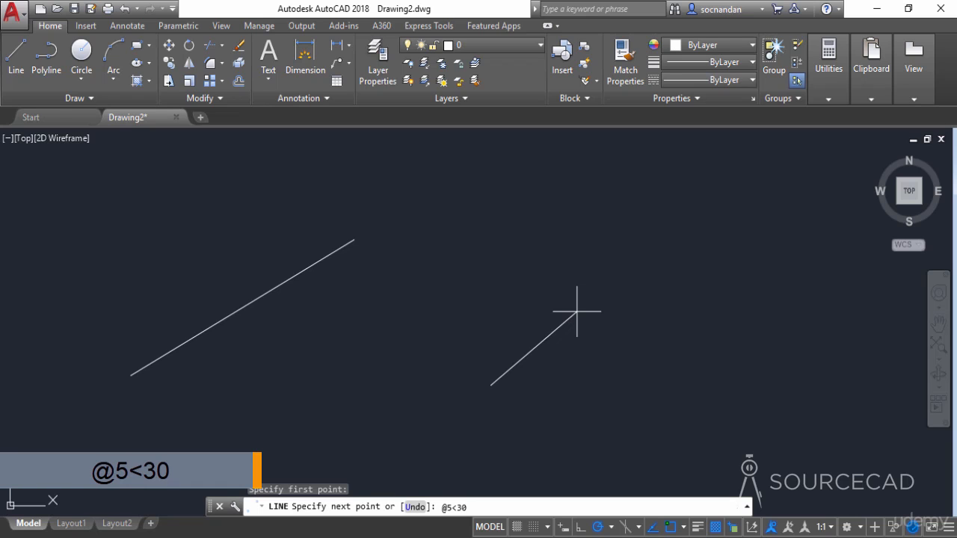
key("Return")
key("Return")
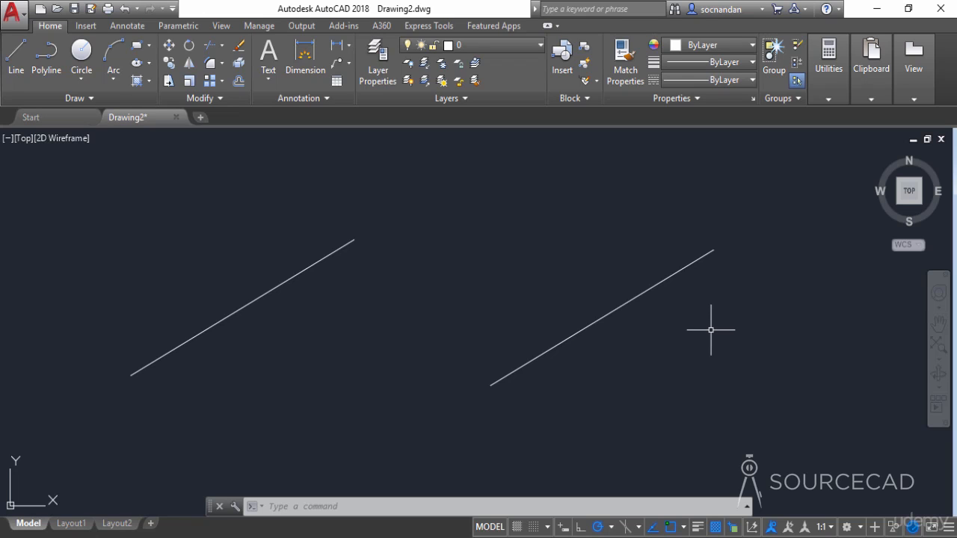
Erase both 30-degree lines from the drawing.
left_click(645, 333)
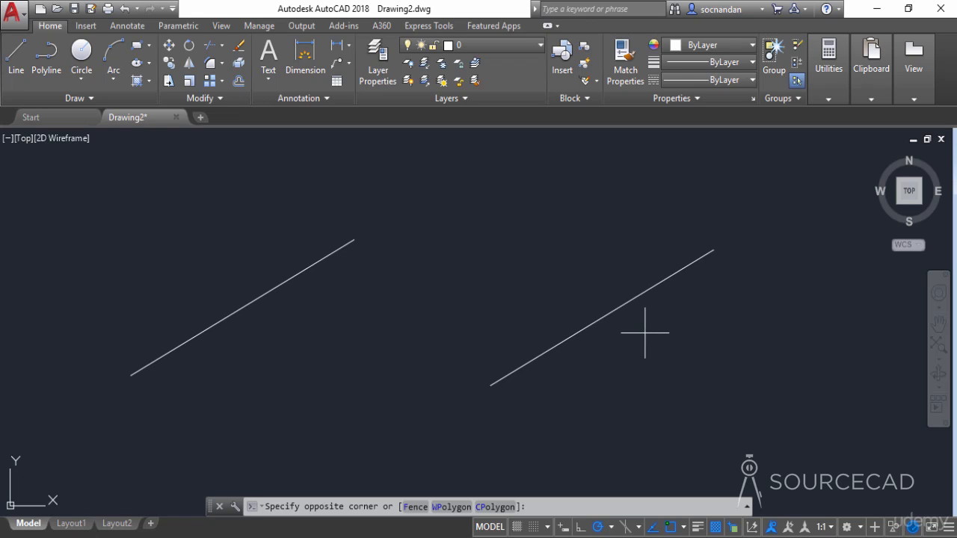
left_click(291, 203)
right_click(298, 200)
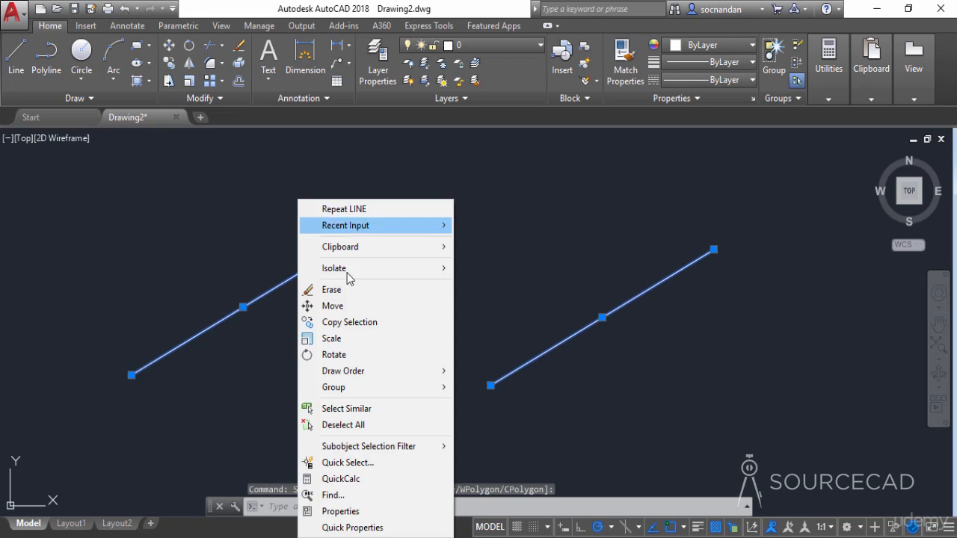
left_click(356, 291)
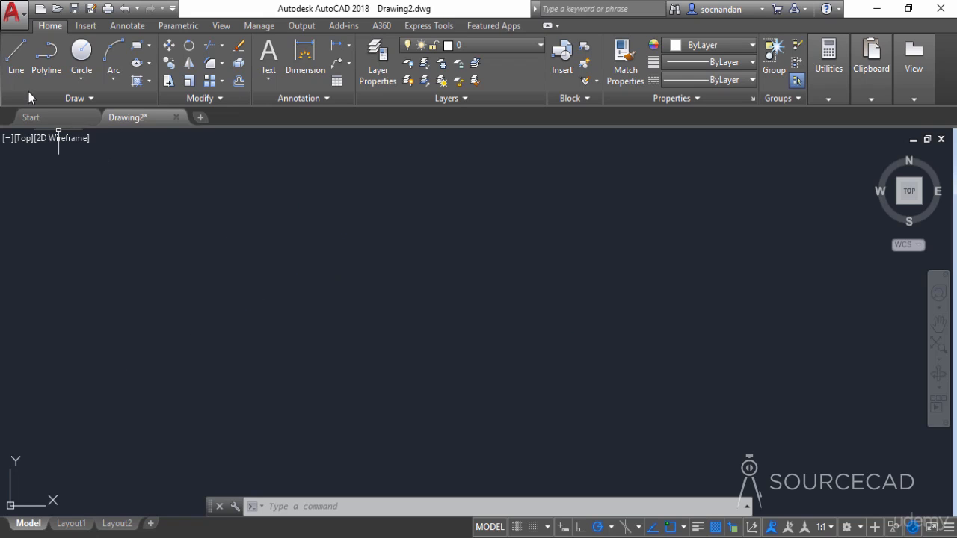
Draw a line from a point near the middle of the drawing to the relative polar coordinate @5<45.
left_click(16, 63)
left_click(413, 324)
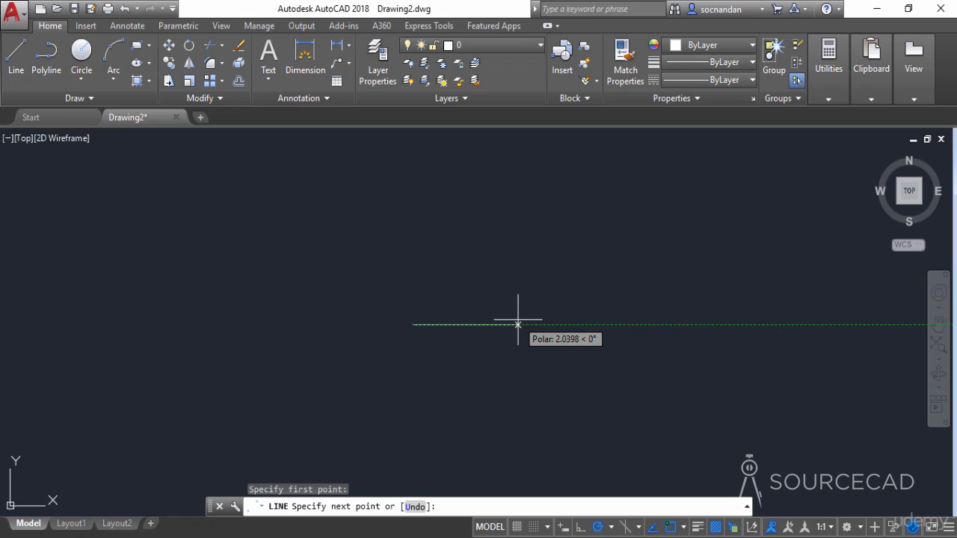
type("@")
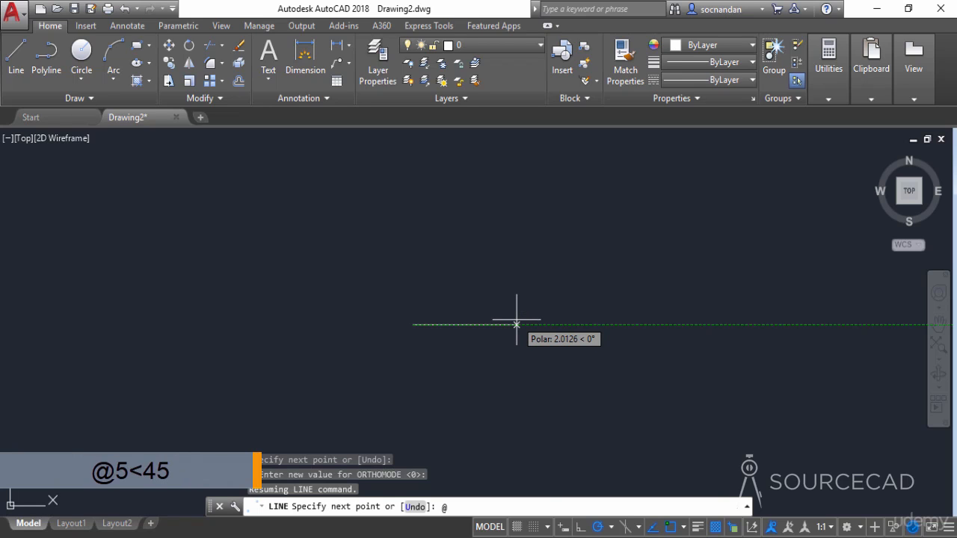
type("5<45")
key("Return")
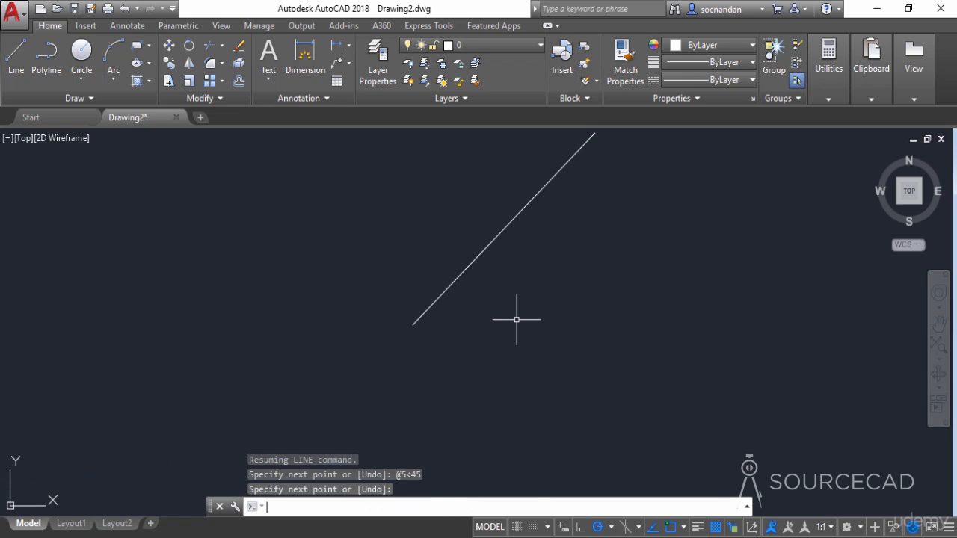
Draw a line from the lower endpoint of the 45-degree line to the relative polar coordinate @5<-60.
scroll(501, 291, "down", 2)
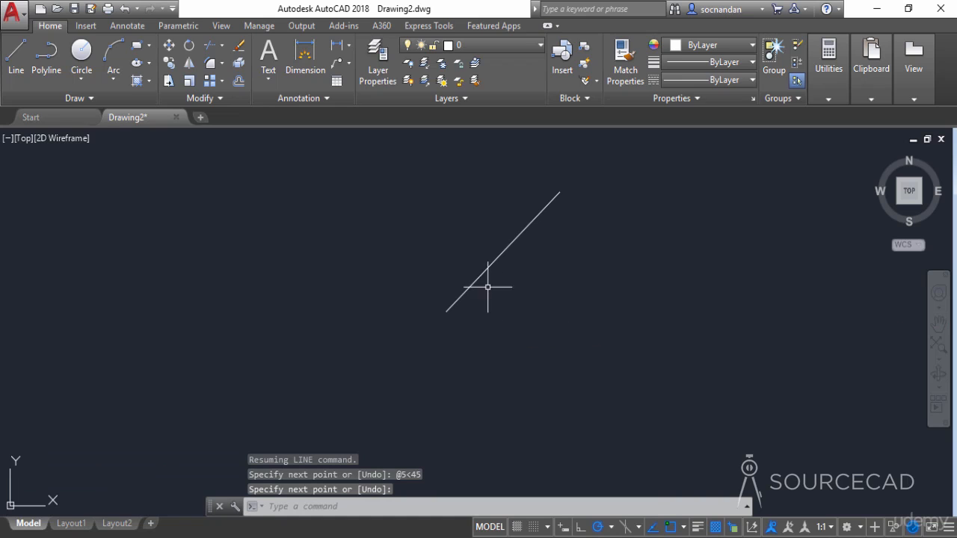
left_click(16, 52)
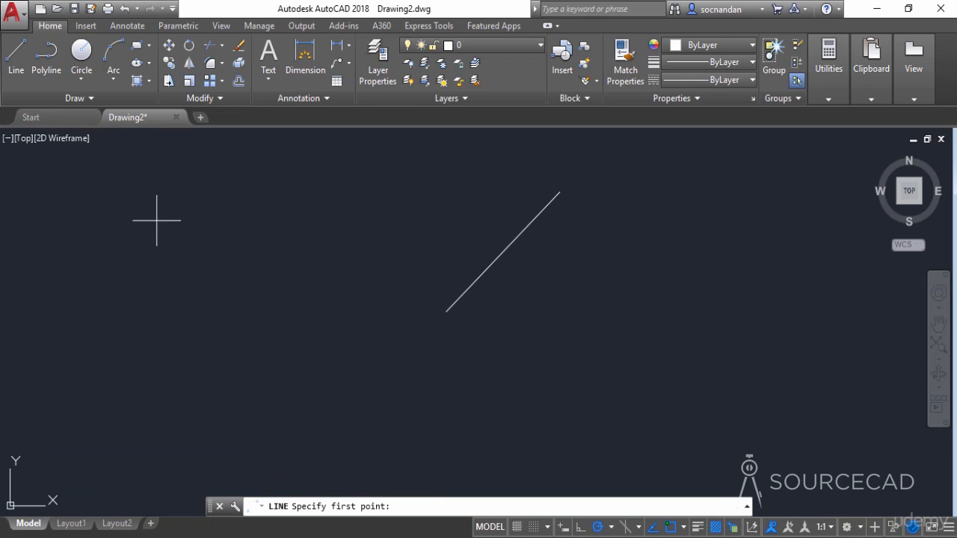
left_click(446, 311)
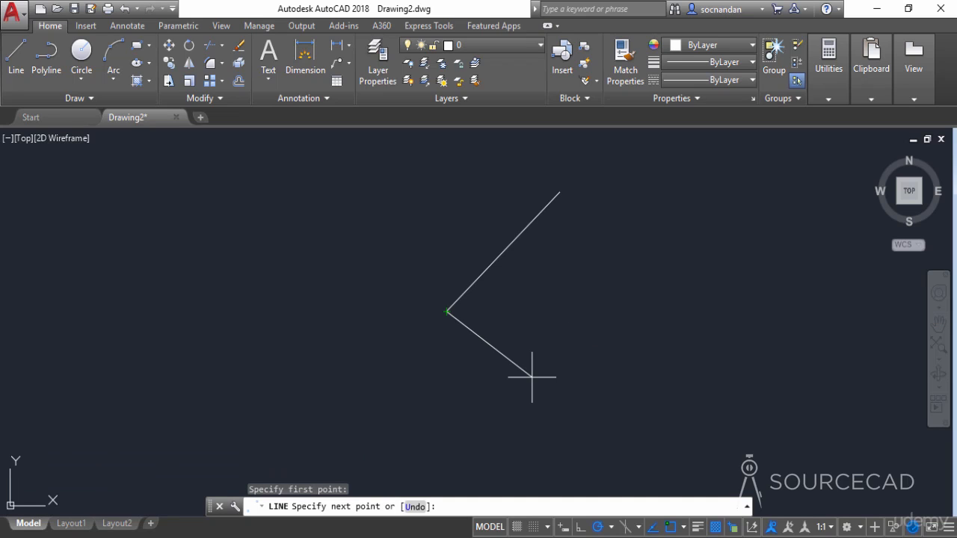
type("@5")
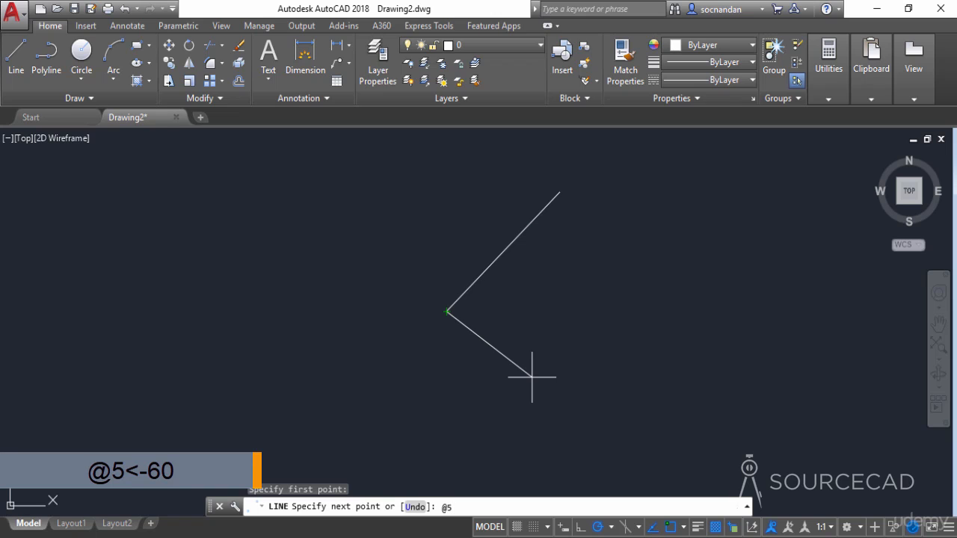
type("<-60")
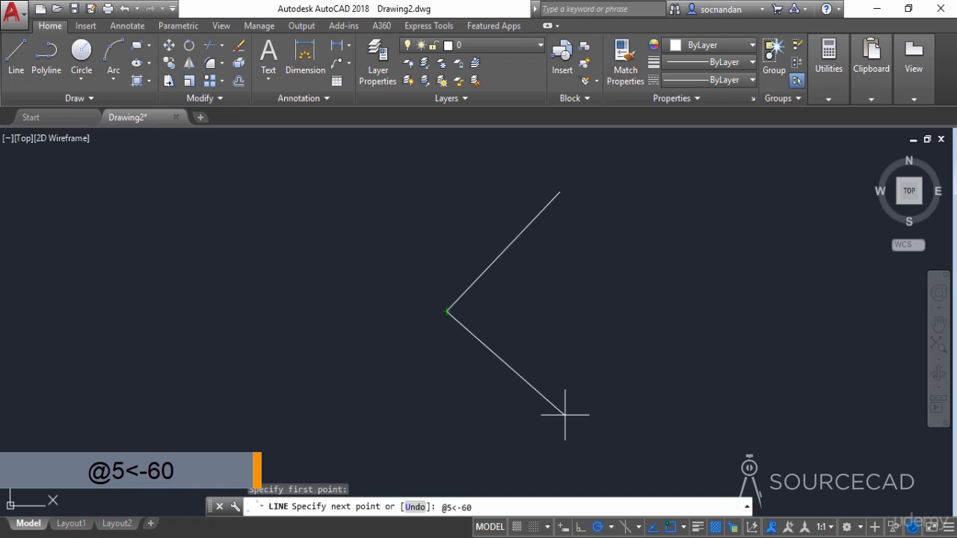
key("Return")
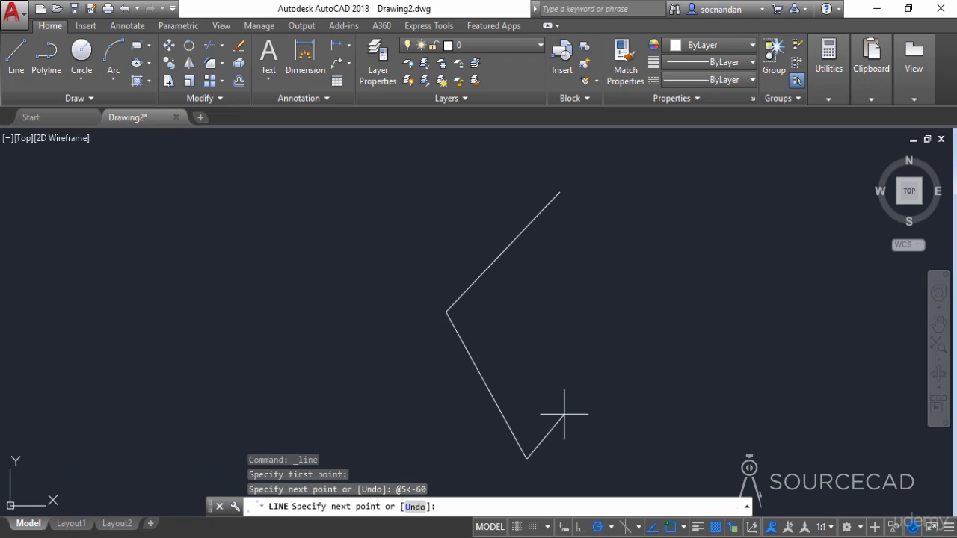